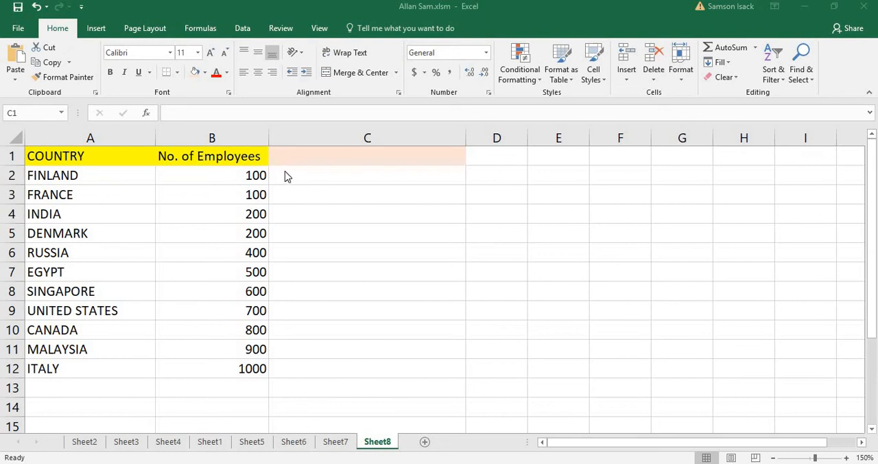
Step: Enter the heading "SMALL BRANCH/BIG BRANCH" in cell C1
{"action": "left_click", "coordinate": [341, 156]}
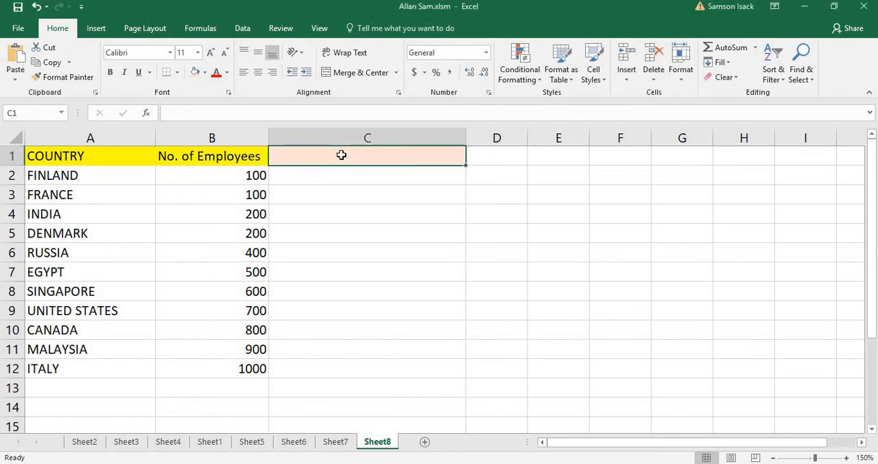
{"action": "type", "text": "SMA"}
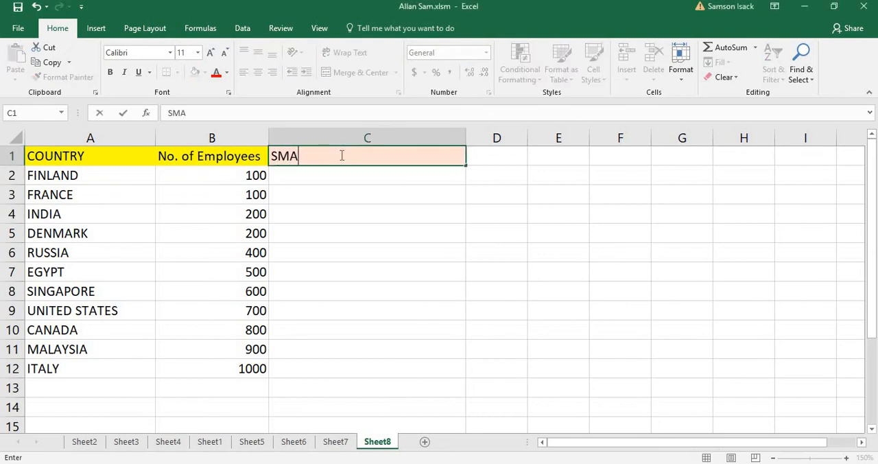
{"action": "type", "text": "LL"}
{"action": "type", "text": " BRA"}
{"action": "type", "text": "MC"}
{"action": "type", "text": "H"}
{"action": "key", "text": "BackSpace"}
{"action": "key", "text": "BackSpace"}
{"action": "key", "text": "BackSpace"}
{"action": "type", "text": "NCH"}
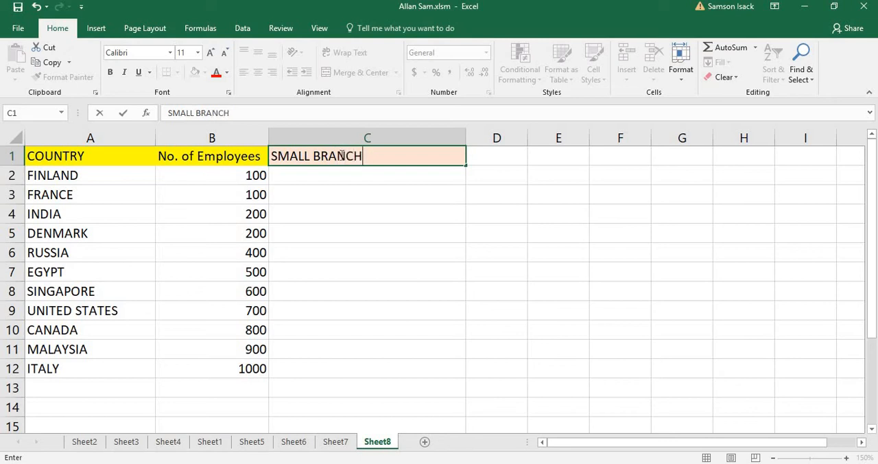
{"action": "type", "text": "/BIG BRANCH"}
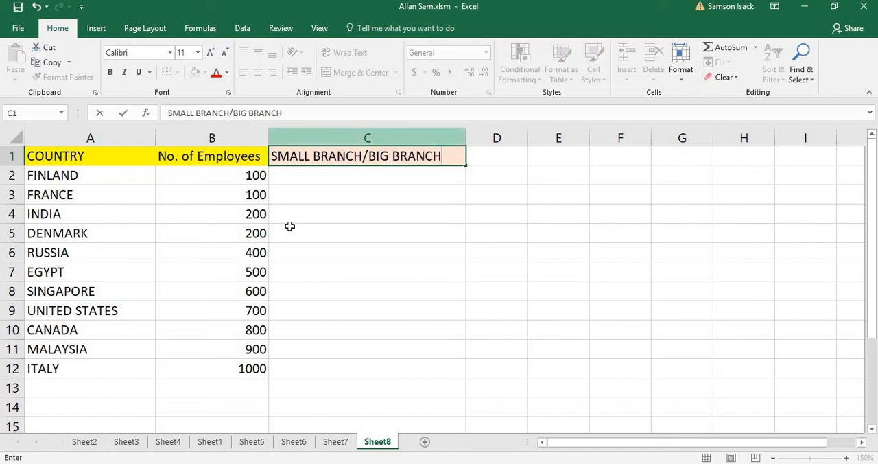
{"action": "left_click", "coordinate": [406, 169]}
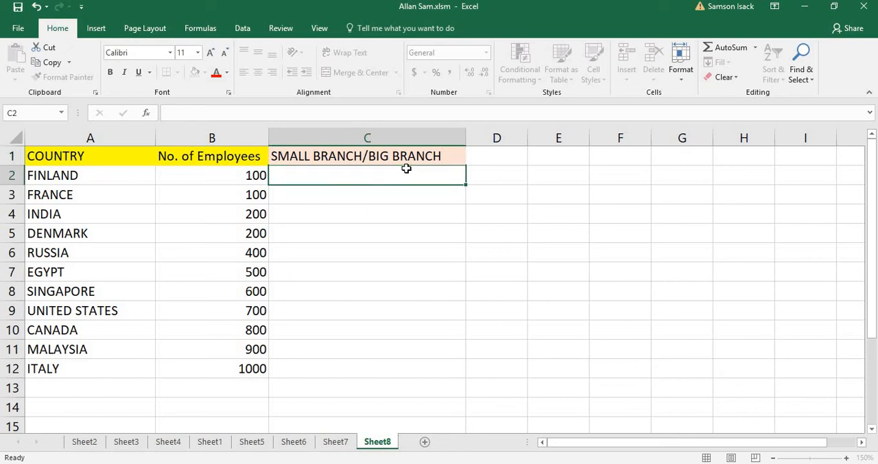
Step: Begin an IF formula in cell C2 with the logical test B2<500
{"action": "left_click_drag", "start_coordinate": [255, 231], "coordinate": [330, 172]}
{"action": "left_click", "coordinate": [333, 170]}
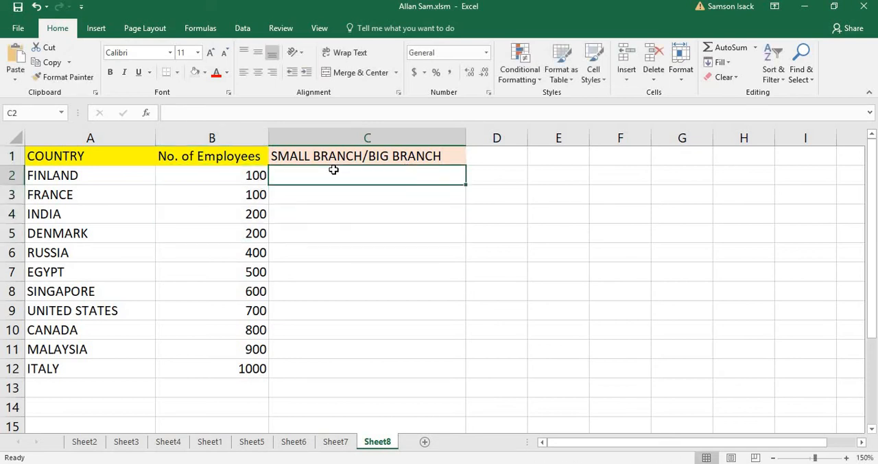
{"action": "type", "text": "="}
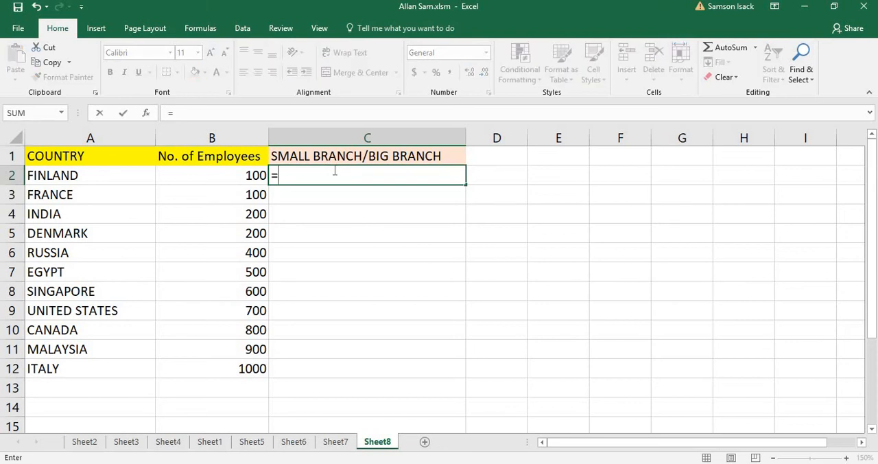
{"action": "type", "text": "I"}
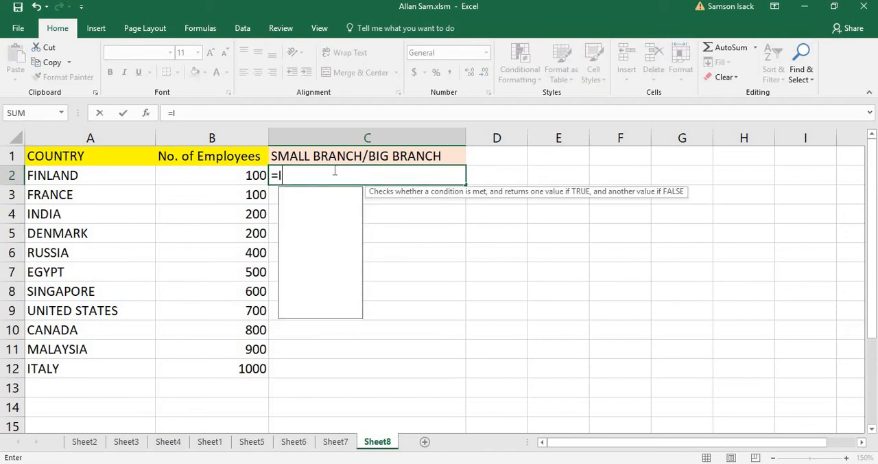
{"action": "type", "text": "F("}
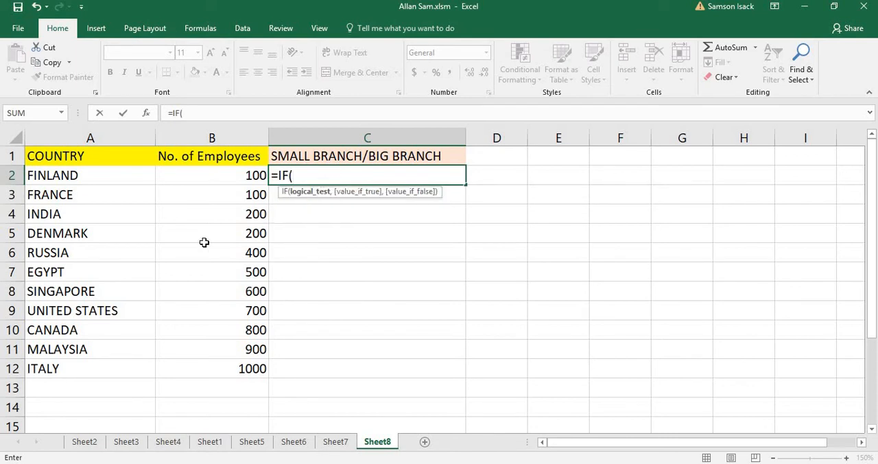
{"action": "left_click", "coordinate": [245, 177]}
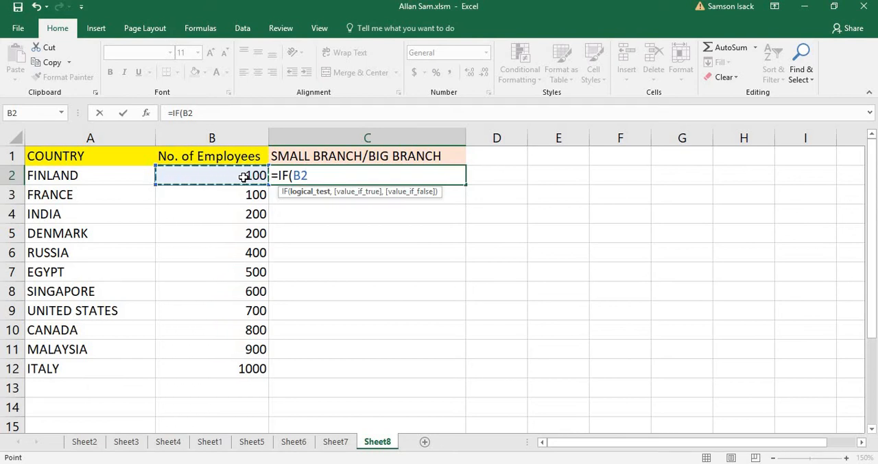
{"action": "type", "text": "<"}
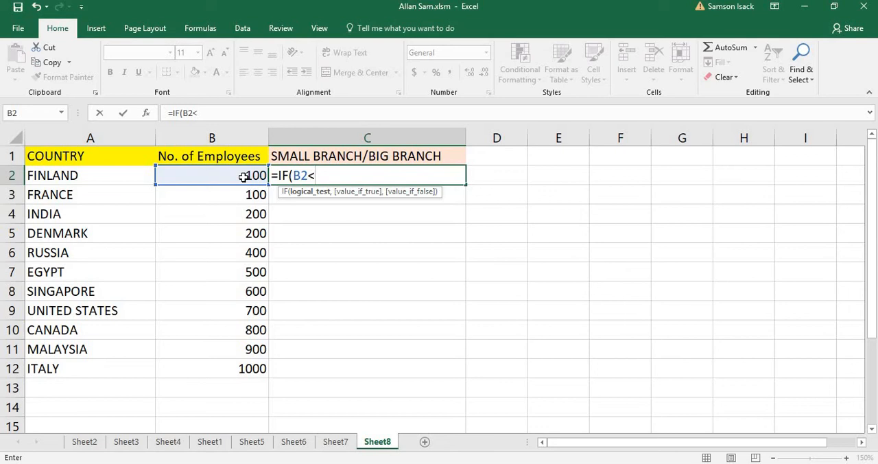
{"action": "type", "text": "500,"}
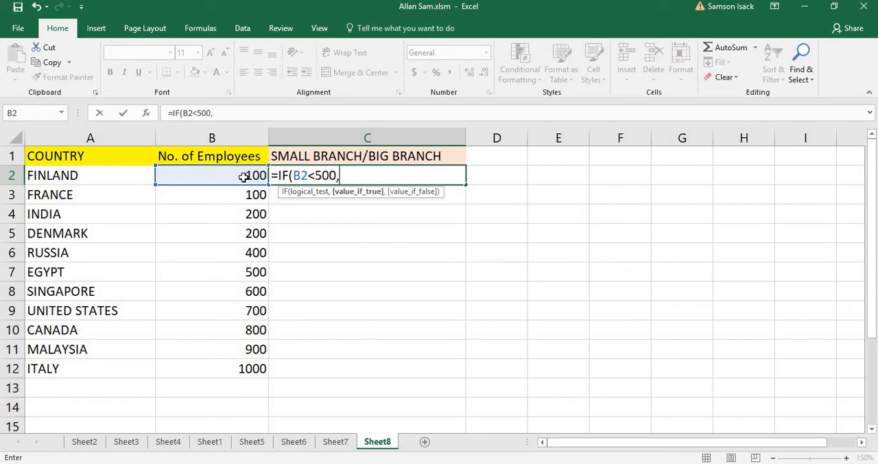
{"action": "type", "text": "\"Small Brach"}
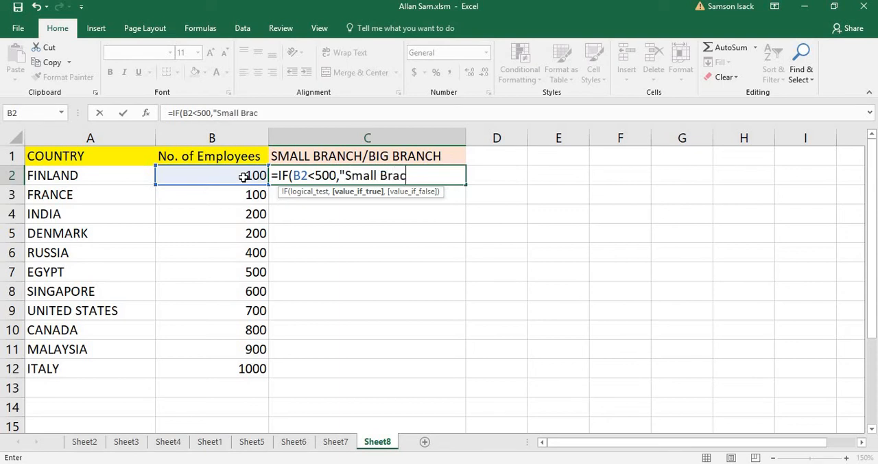
Step: Add "Small Branch" as the value-if-true argument of the IF formula in C2
{"action": "key", "text": "BackSpace"}
{"action": "key", "text": "BackSpace"}
{"action": "type", "text": "nch\","}
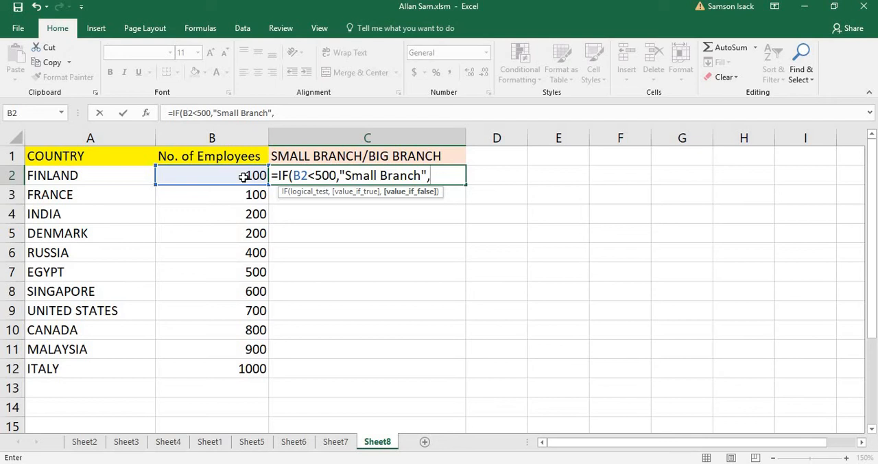
Step: Add "Big Branch" as the value-if-false argument and complete the IF formula in C2
{"action": "type", "text": "\"Bigd"}
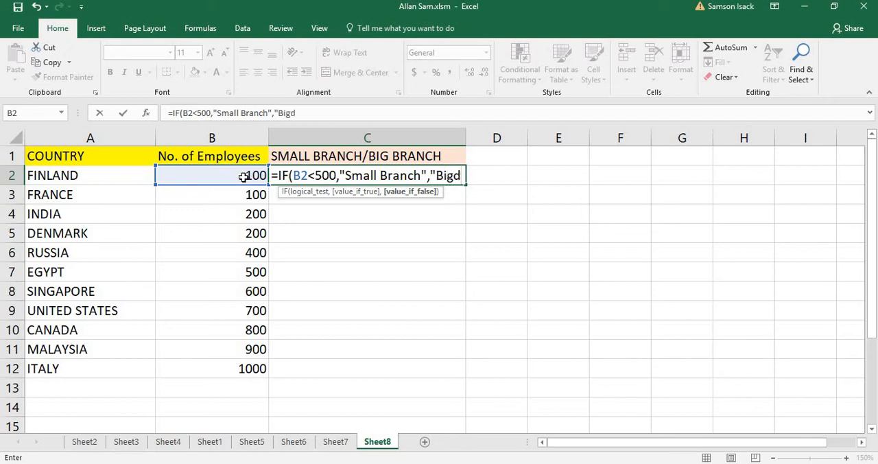
{"action": "key", "text": "BackSpace"}
{"action": "type", "text": "Branch"}
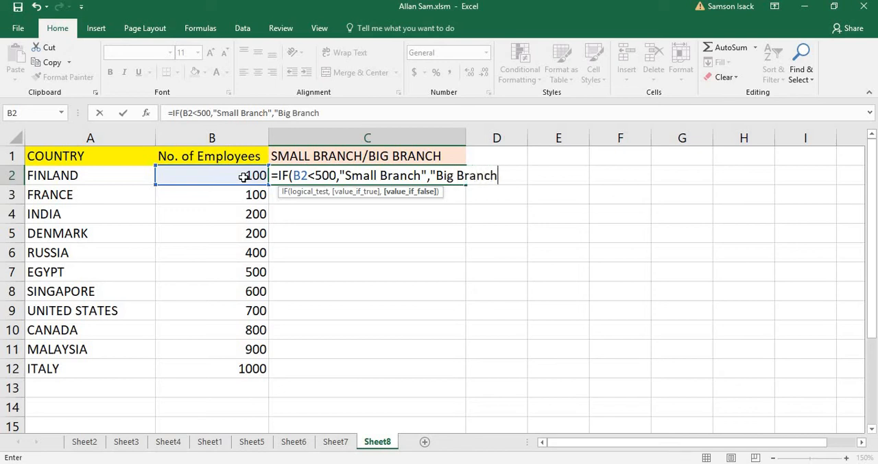
{"action": "type", "text": "\""}
{"action": "left_click_drag", "start_coordinate": [295, 175], "coordinate": [505, 176]}
{"action": "left_click", "coordinate": [404, 113]}
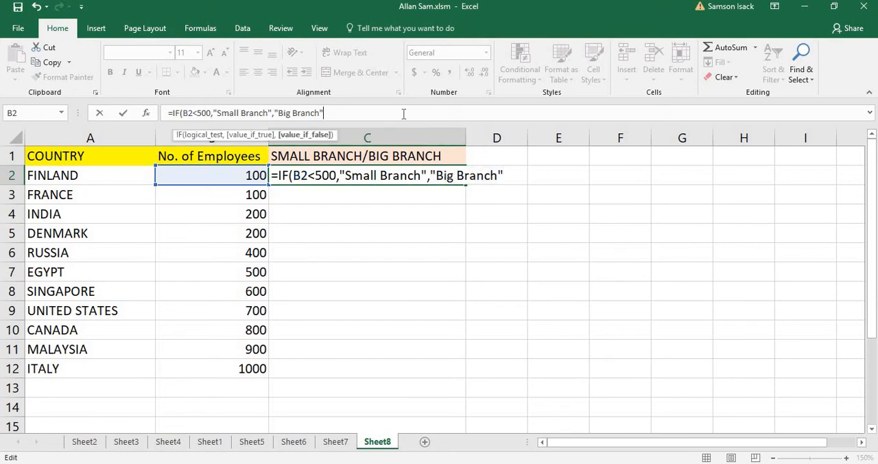
{"action": "type", "text": ")"}
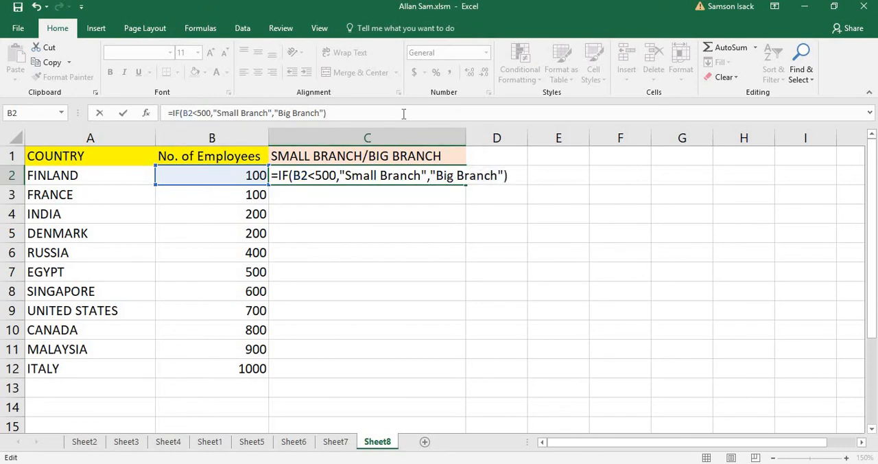
{"action": "key", "text": "Return"}
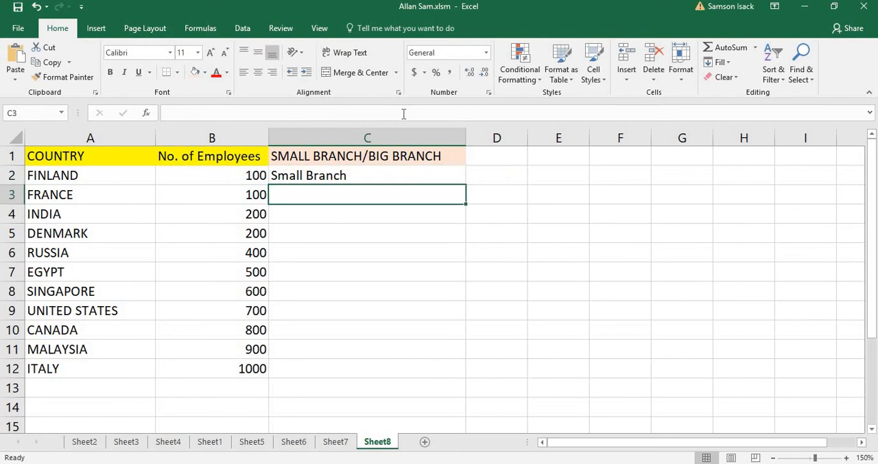
Step: Fill the IF formula from C2 down through C12 for all the listed countries
{"action": "left_click", "coordinate": [367, 176]}
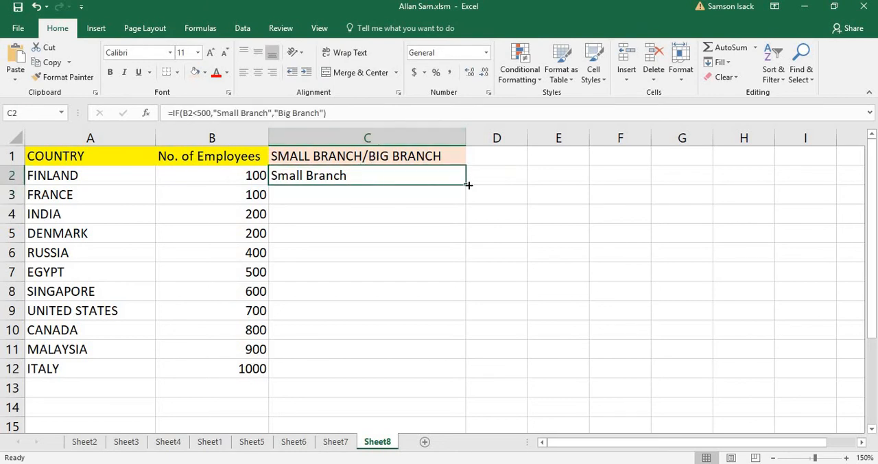
{"action": "left_click_drag", "start_coordinate": [467, 185], "coordinate": [453, 259]}
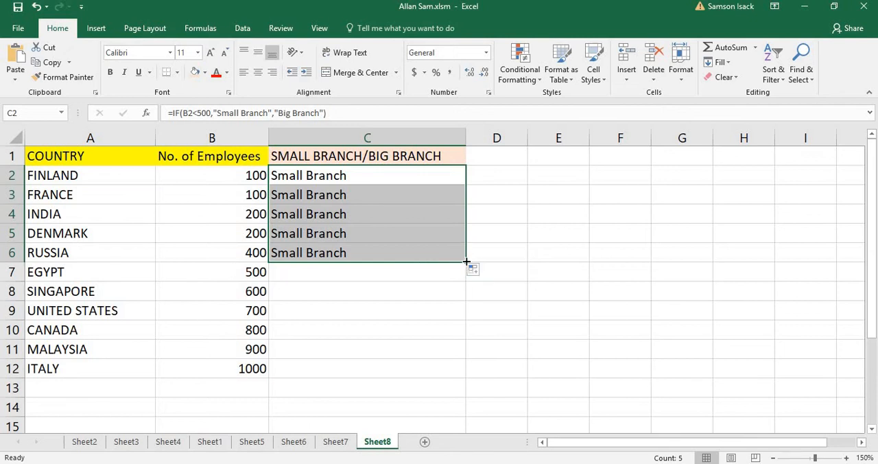
{"action": "left_click_drag", "start_coordinate": [462, 261], "coordinate": [435, 371]}
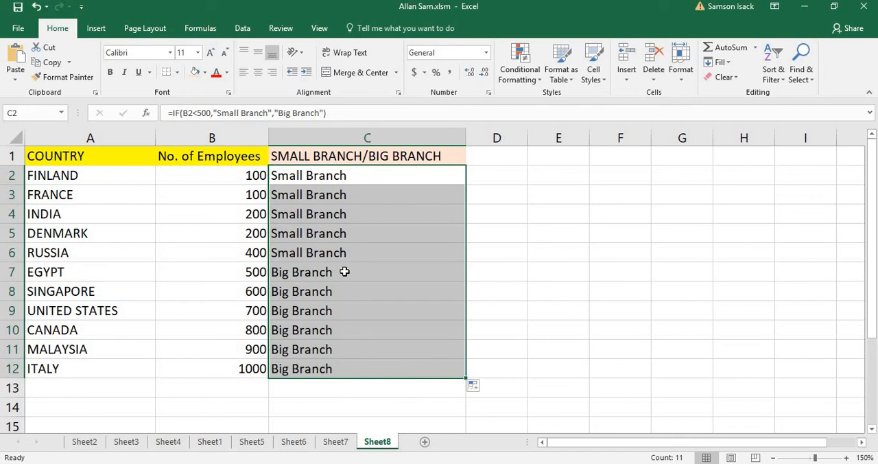
Step: Examine the branch formulas in column C, comparing their logical test and results with the employee numbers in column B
{"action": "left_click", "coordinate": [344, 271]}
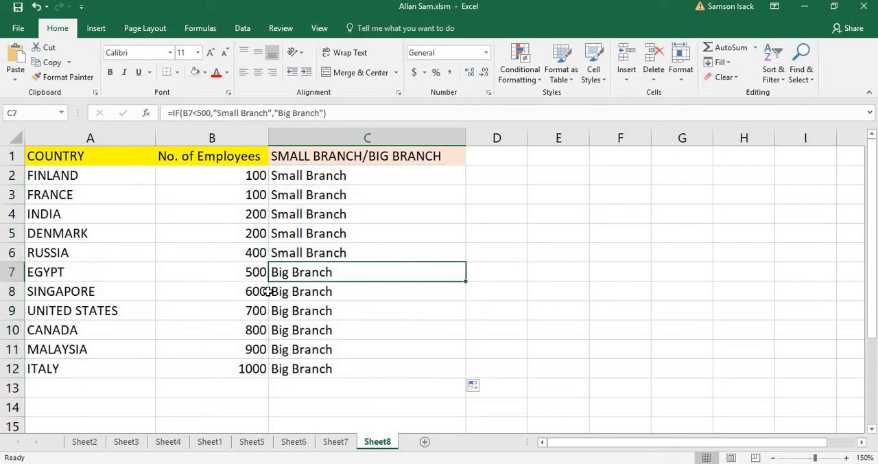
{"action": "left_click_drag", "start_coordinate": [331, 371], "coordinate": [351, 181]}
{"action": "left_click", "coordinate": [351, 181]}
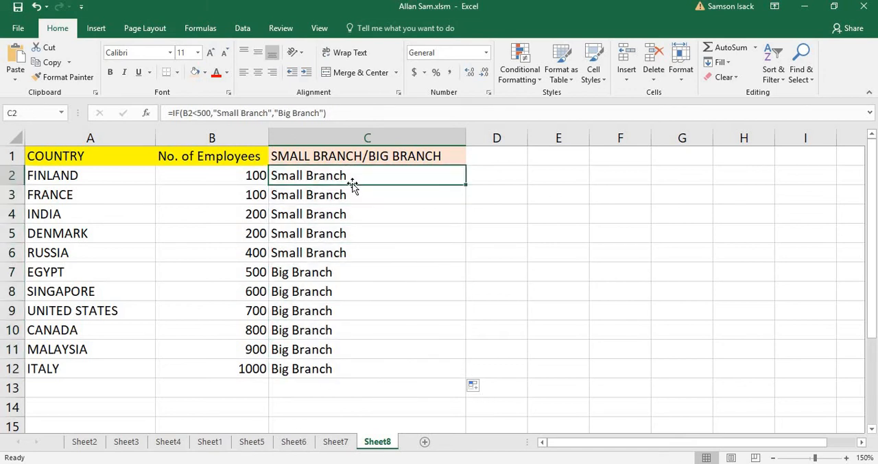
{"action": "left_click", "coordinate": [245, 176]}
{"action": "left_click", "coordinate": [271, 178]}
{"action": "left_click", "coordinate": [215, 173]}
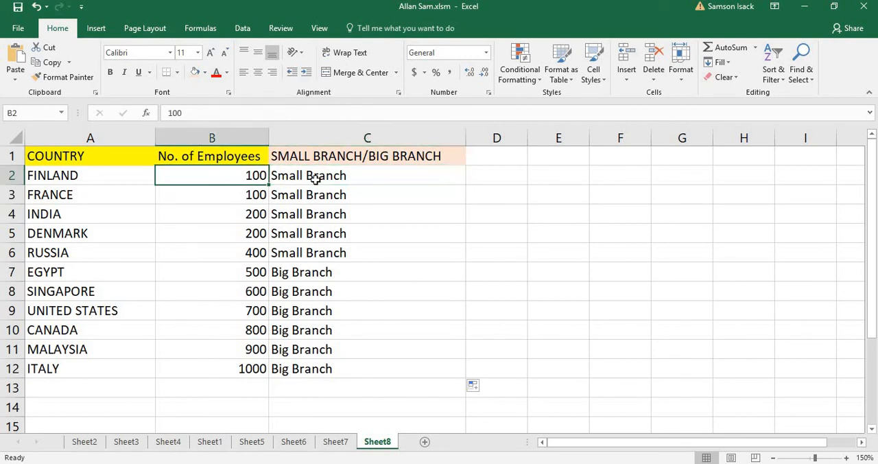
{"action": "left_click", "coordinate": [313, 177]}
{"action": "left_click", "coordinate": [200, 112]}
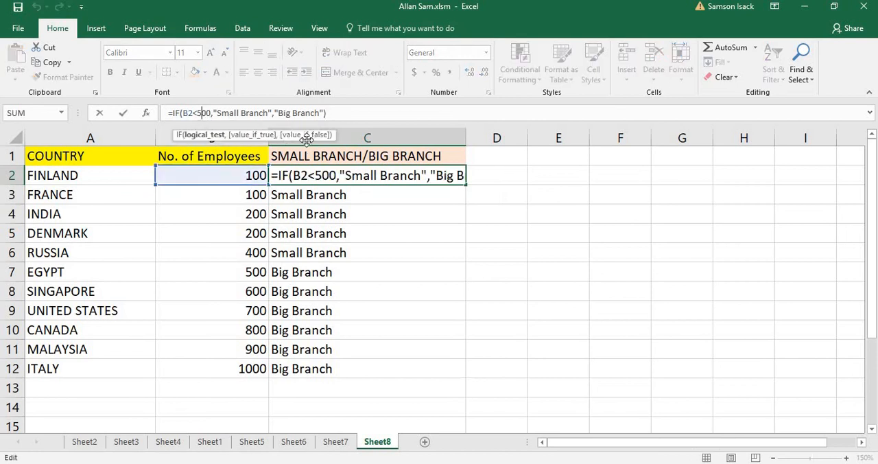
{"action": "left_click", "coordinate": [343, 199]}
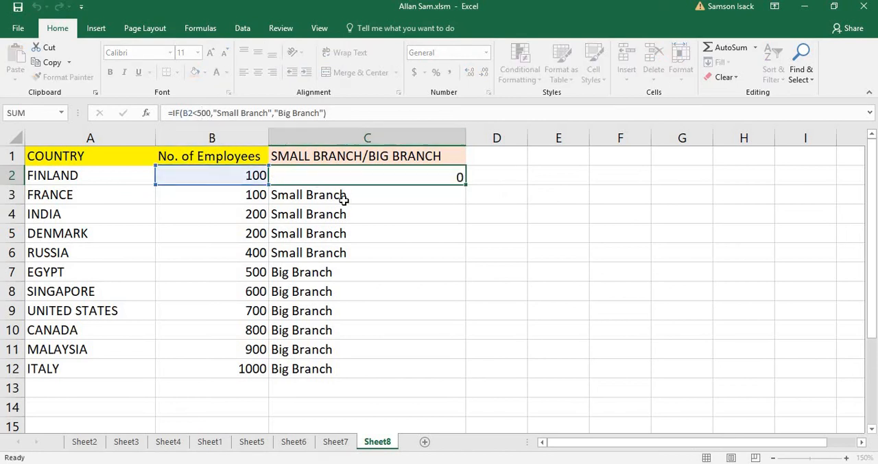
{"action": "left_click", "coordinate": [320, 176]}
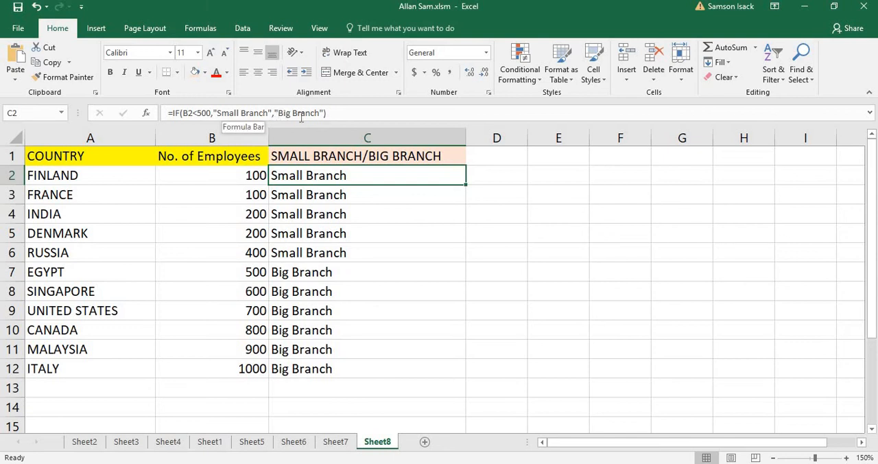
{"action": "left_click", "coordinate": [305, 214]}
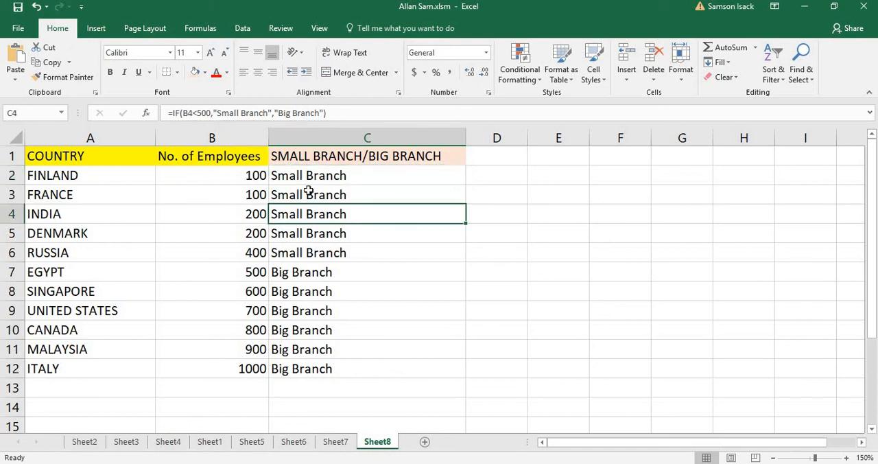
Step: Change Finland's number of employees in B2 to 1000 and check the branch classification in C2
{"action": "left_click", "coordinate": [304, 175]}
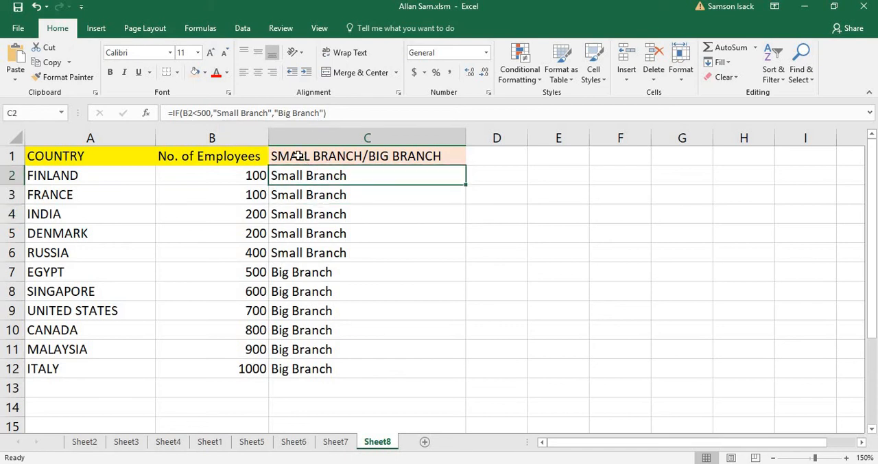
{"action": "key", "text": "Left"}
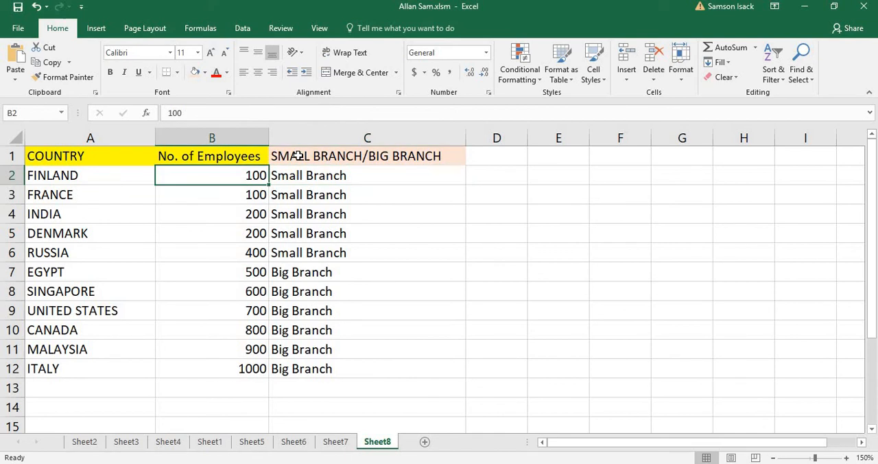
{"action": "type", "text": "1000"}
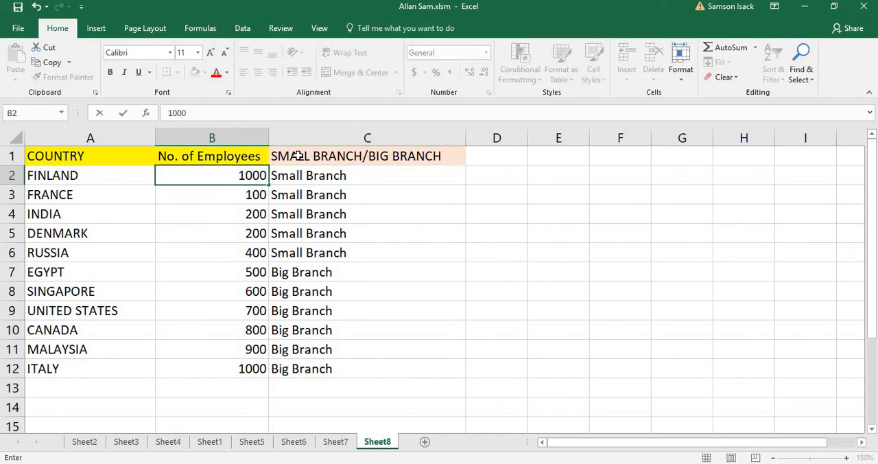
{"action": "key", "text": "Return"}
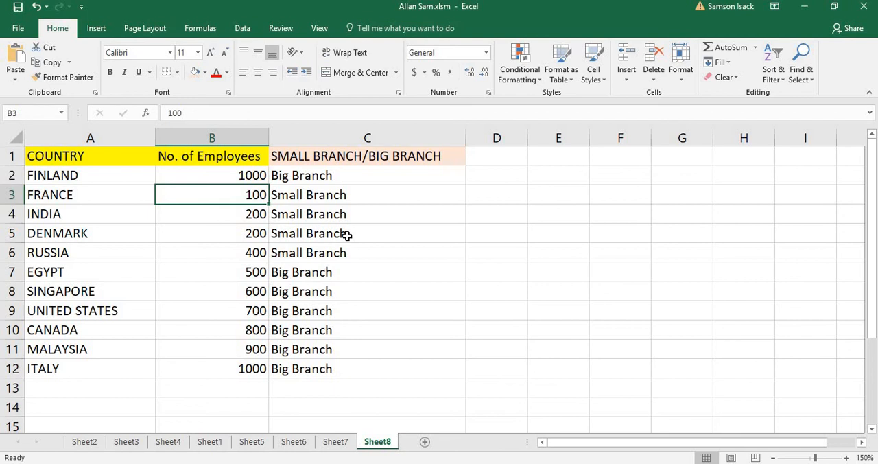
{"action": "left_click", "coordinate": [328, 175]}
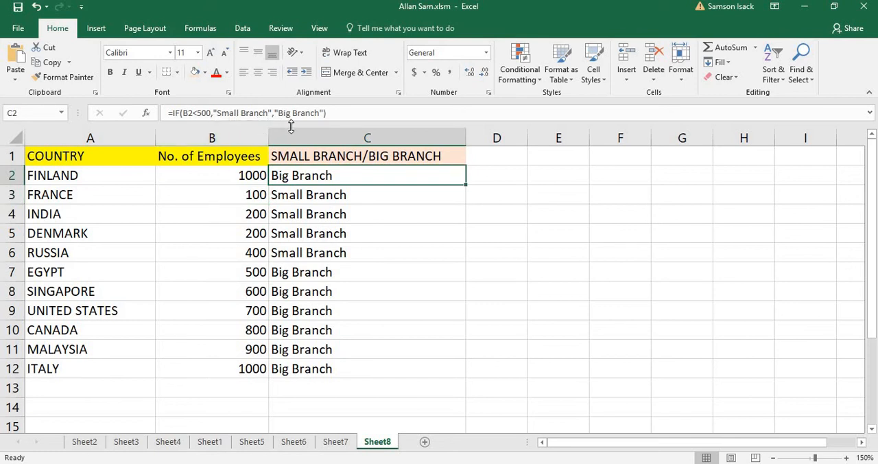
{"action": "left_click", "coordinate": [481, 173]}
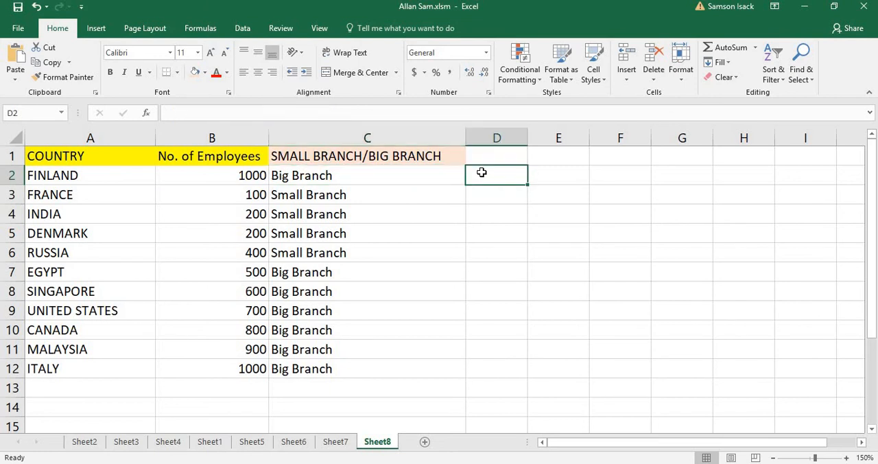
Step: Start an IF formula in D2 with the logical test B2<500
{"action": "type", "text": "="}
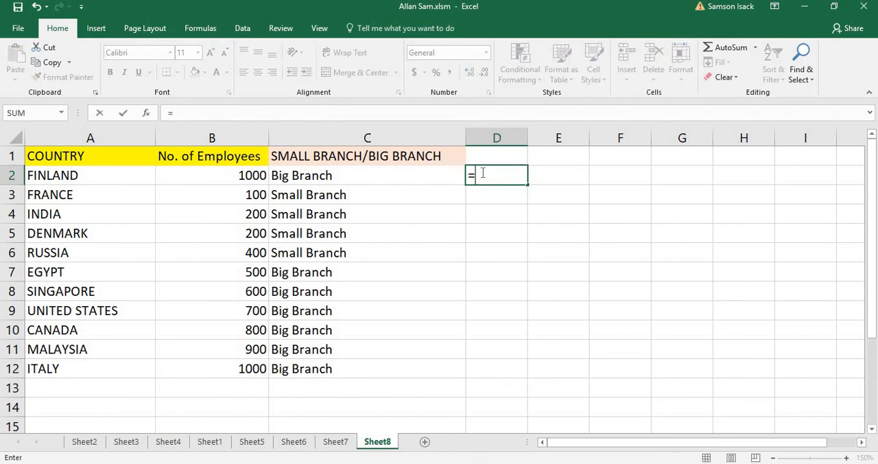
{"action": "type", "text": "IF"}
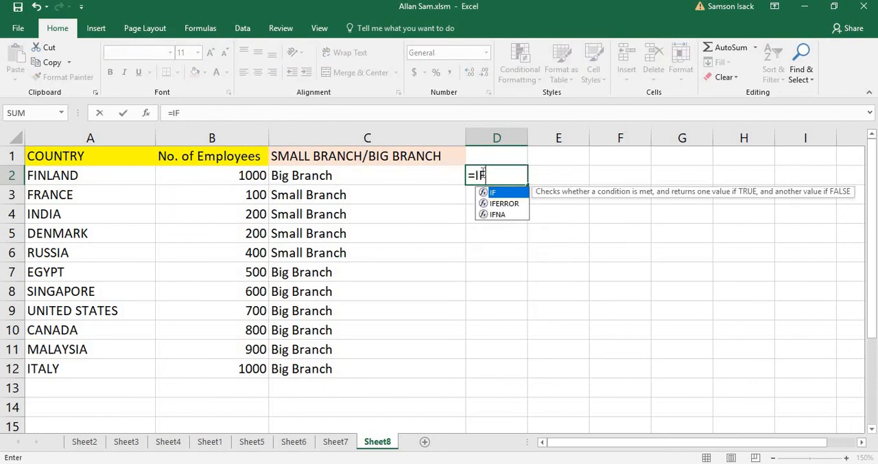
{"action": "type", "text": "("}
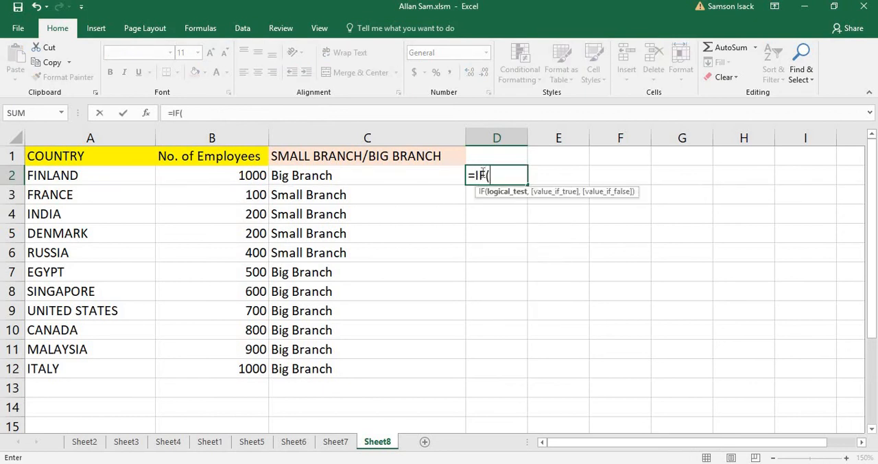
{"action": "left_click", "coordinate": [252, 175]}
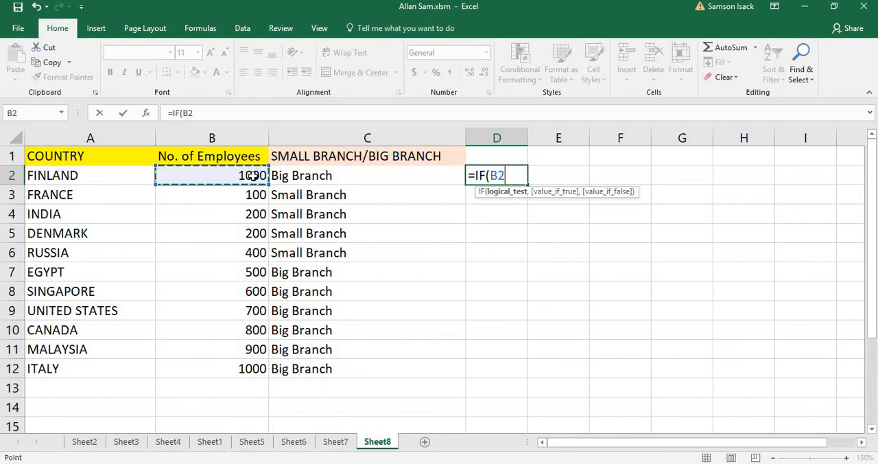
{"action": "type", "text": "<"}
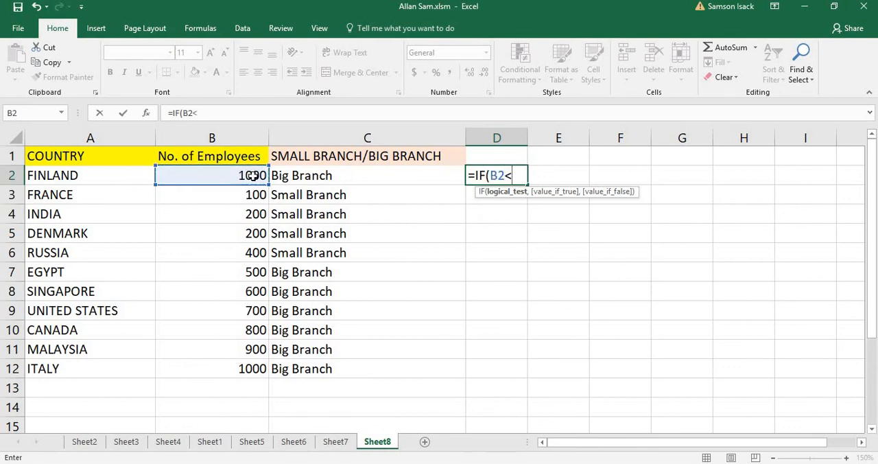
{"action": "type", "text": "500,"}
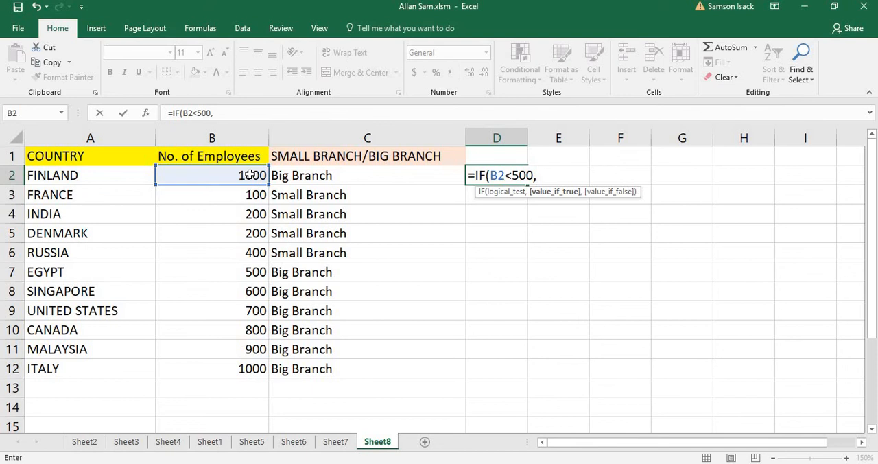
Step: Complete the D2 formula with B2*100 as the value if true and B2*200 as the value if false
{"action": "left_click", "coordinate": [250, 175]}
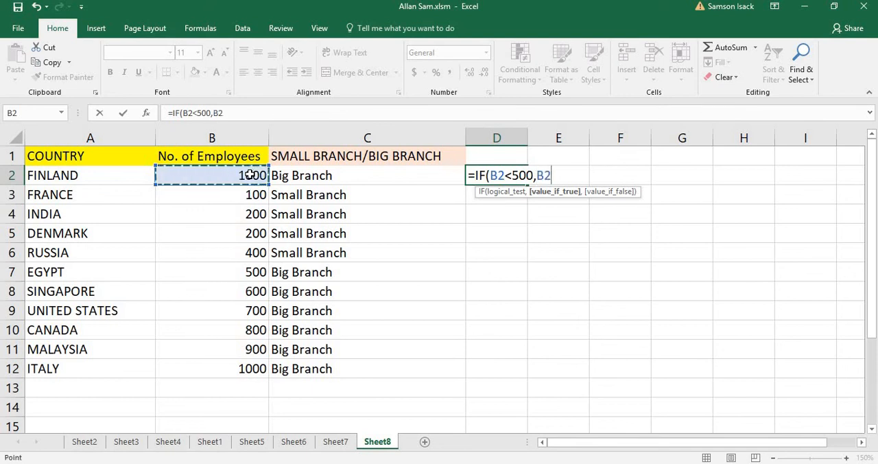
{"action": "type", "text": "*"}
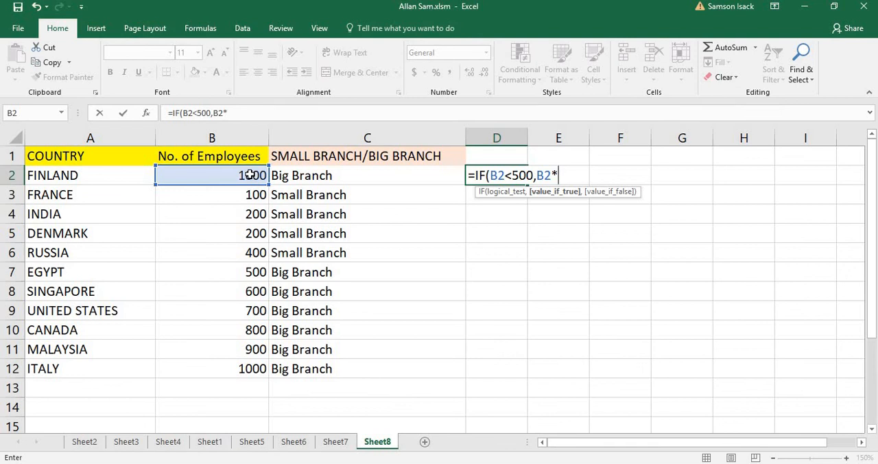
{"action": "type", "text": "100"}
{"action": "type", "text": ","}
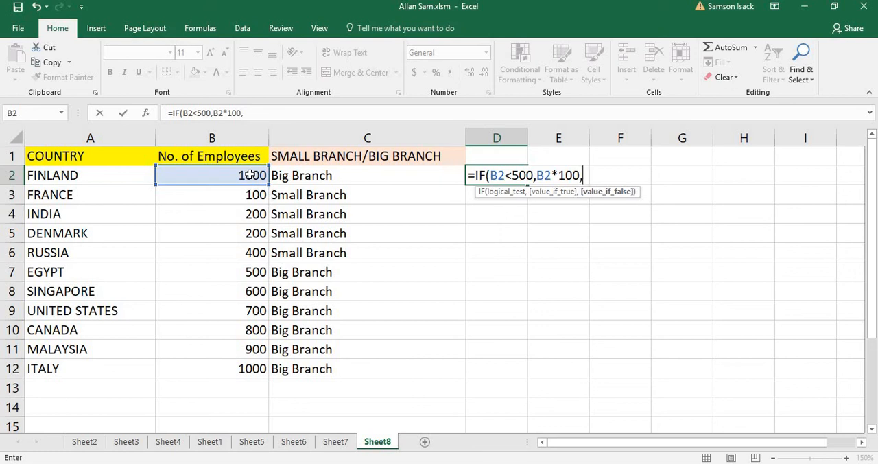
{"action": "left_click", "coordinate": [249, 175]}
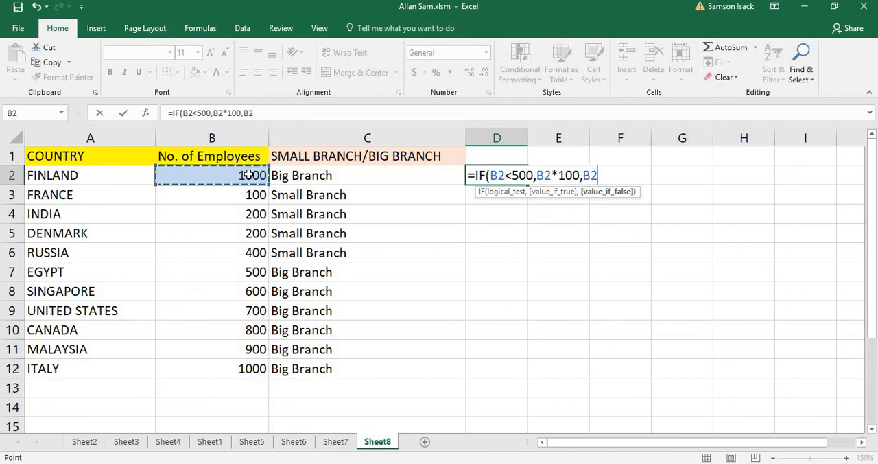
{"action": "type", "text": "*2"}
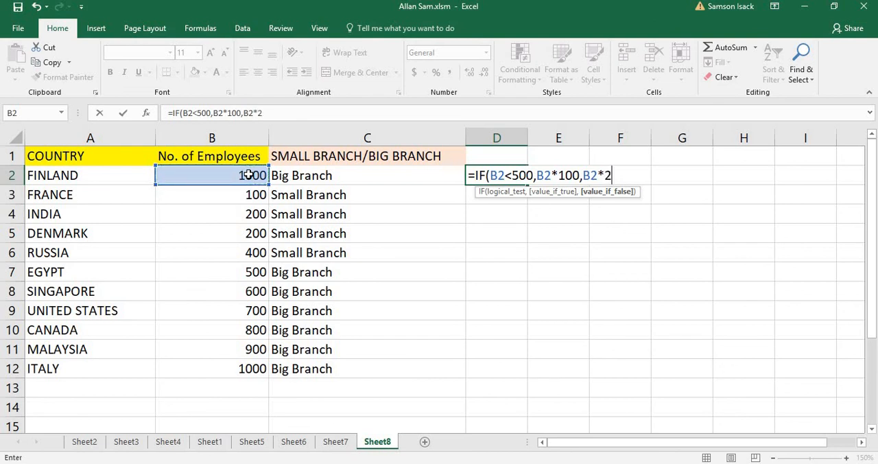
{"action": "type", "text": "00)"}
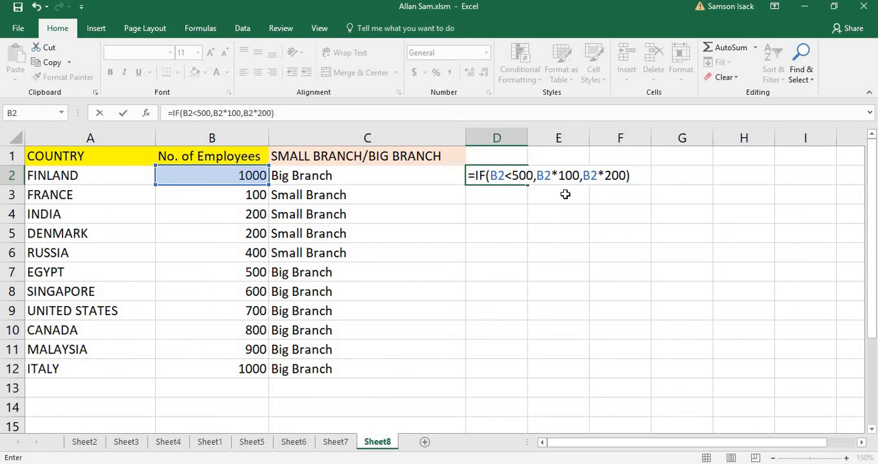
{"action": "key", "text": "Return"}
{"action": "left_click", "coordinate": [513, 174]}
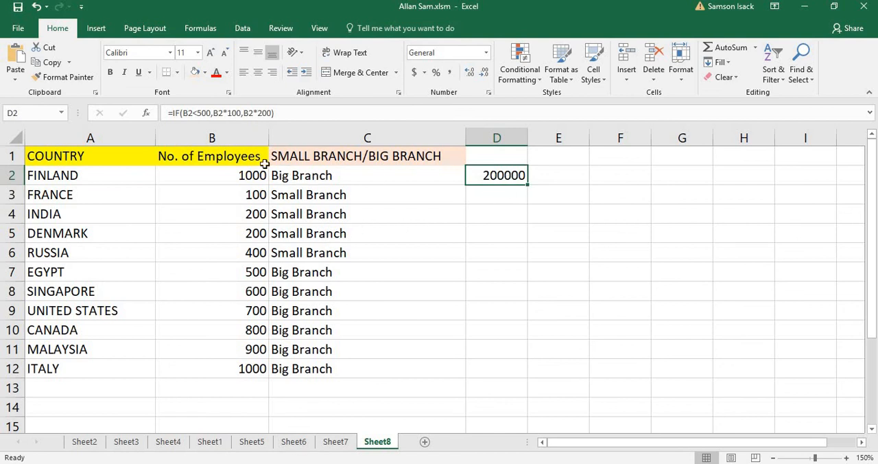
Step: Enter the heading EXPENSE in D1 above the calculated amount
{"action": "left_click", "coordinate": [497, 157]}
{"action": "type", "text": "EX"}
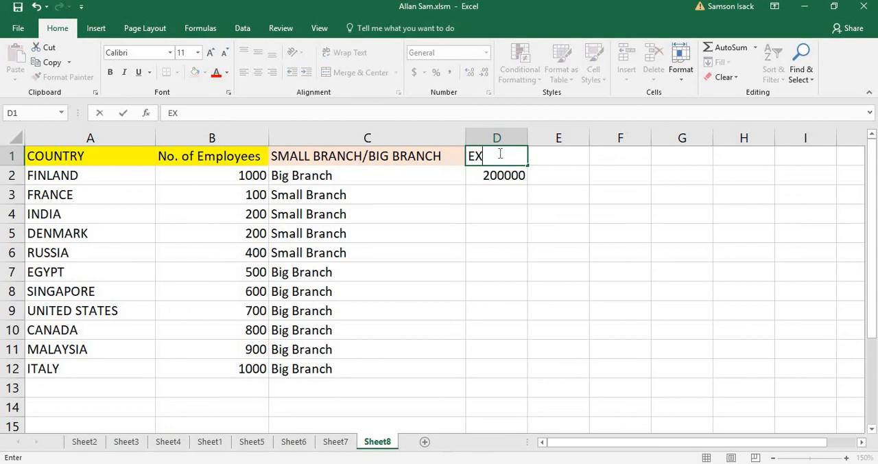
{"action": "type", "text": "PENSE"}
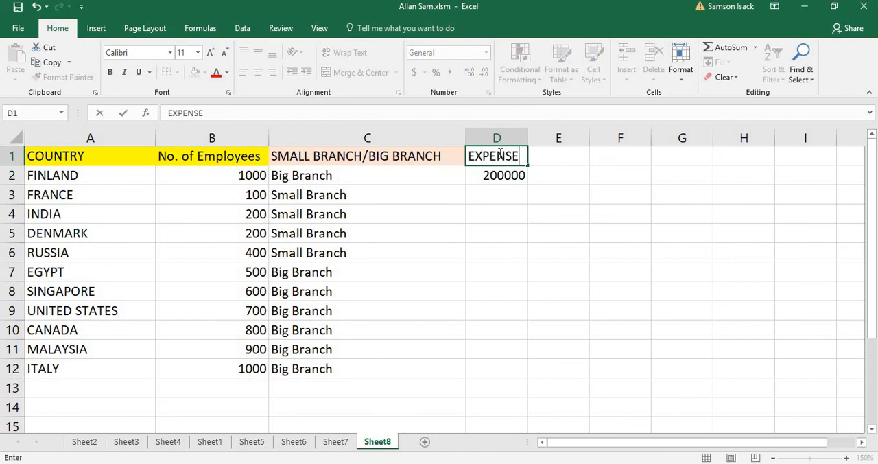
{"action": "key", "text": "Return"}
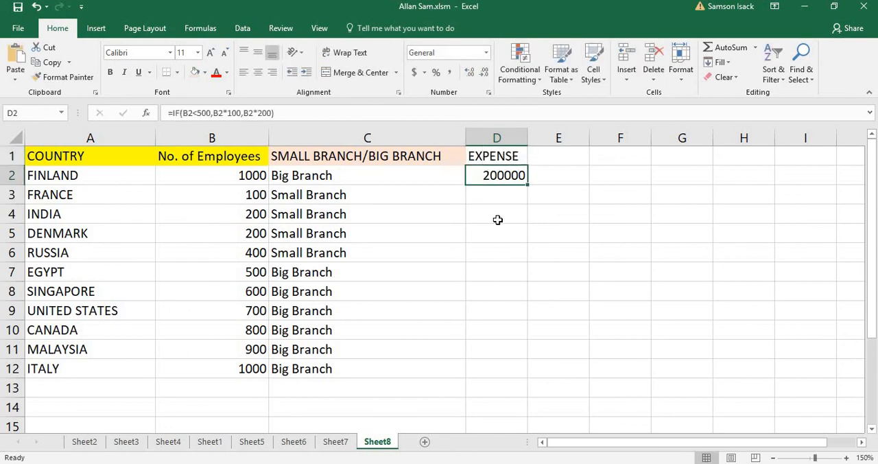
Step: Fill the expense formula from D2 into D3 and check its cell references for France
{"action": "left_click_drag", "start_coordinate": [528, 185], "coordinate": [527, 204]}
{"action": "left_click", "coordinate": [508, 195]}
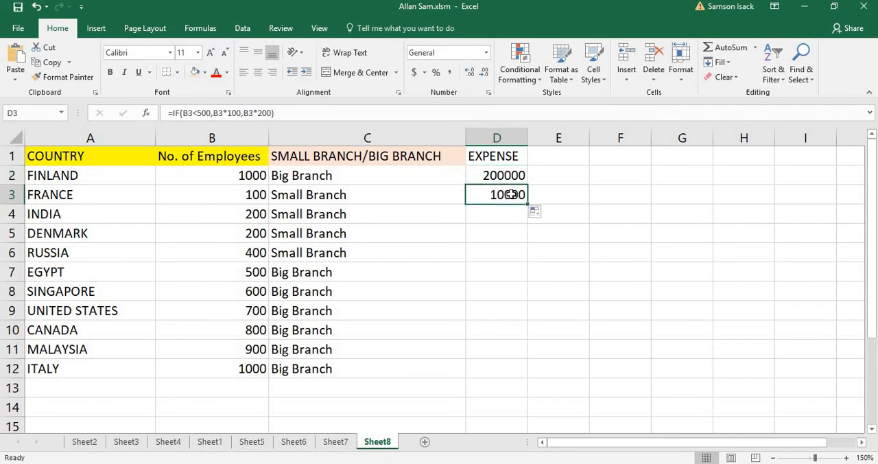
{"action": "double_click", "coordinate": [510, 195]}
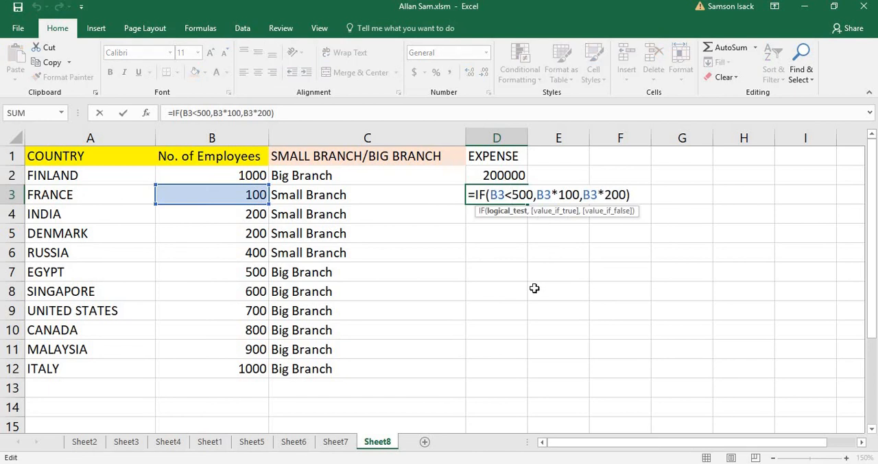
{"action": "key", "text": "Return"}
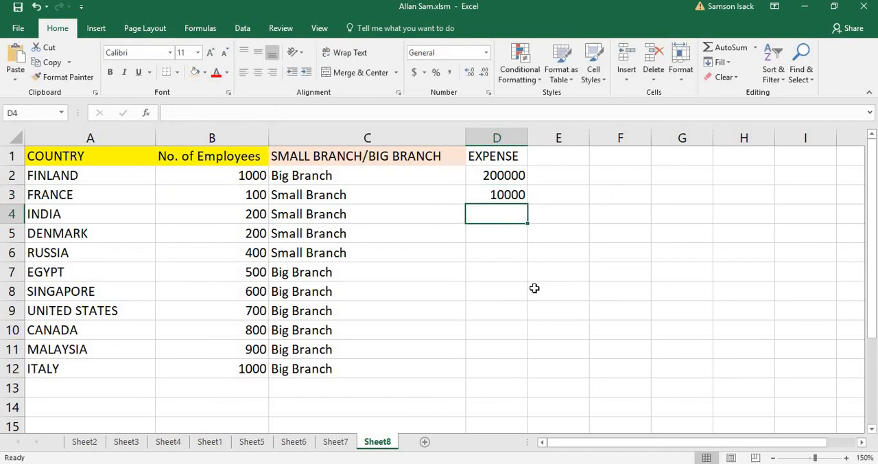
Step: Fill the expense formula from D3 down through D12 and compare the amounts with the employee numbers and branch classifications
{"action": "left_click", "coordinate": [521, 194]}
{"action": "left_click_drag", "start_coordinate": [527, 205], "coordinate": [535, 374]}
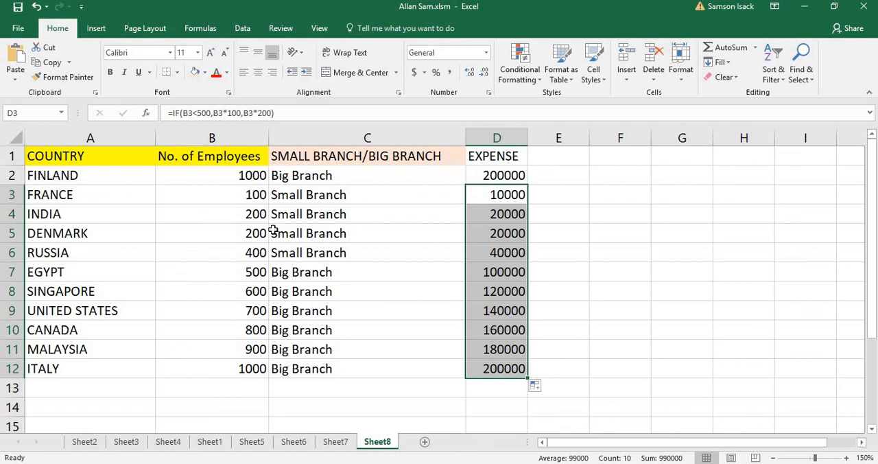
{"action": "left_click", "coordinate": [249, 196]}
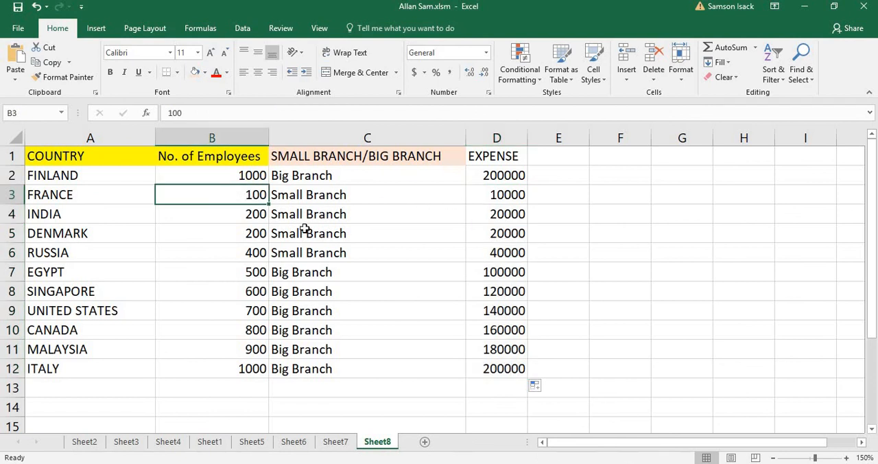
{"action": "left_click", "coordinate": [307, 171]}
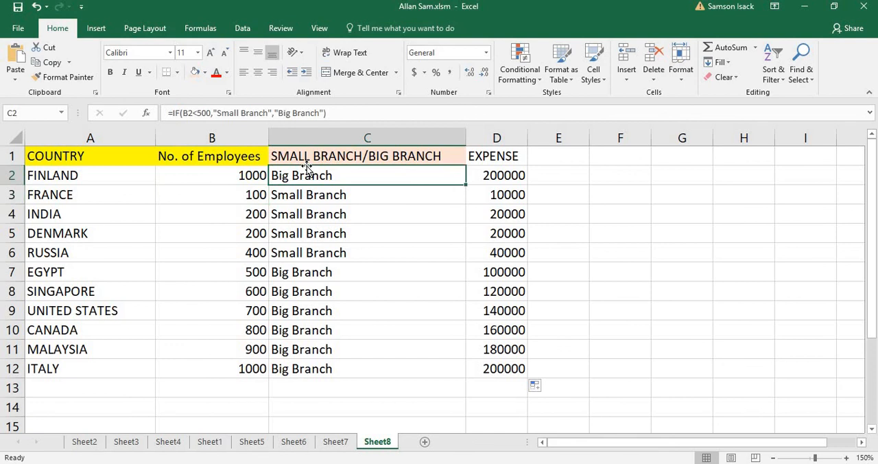